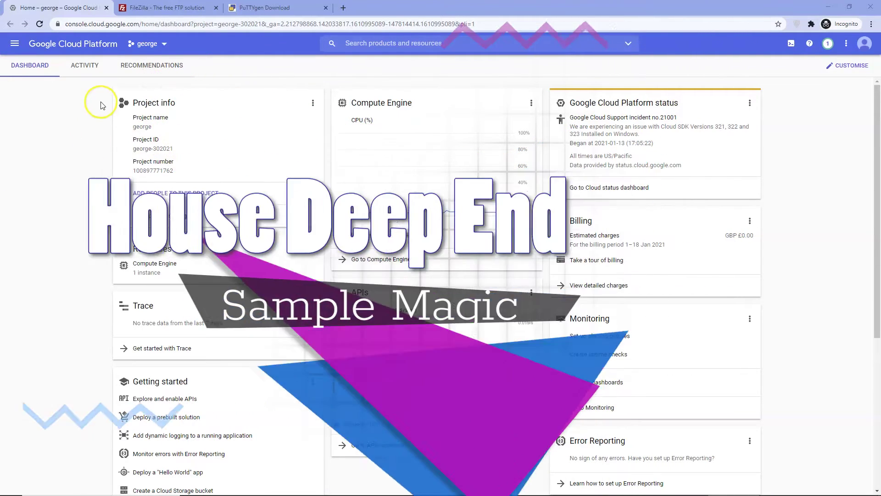
Visit the FileZilla site, then show the PuTTYgen download page's Windows download instructions
{"action": "left_click", "coordinate": [166, 7]}
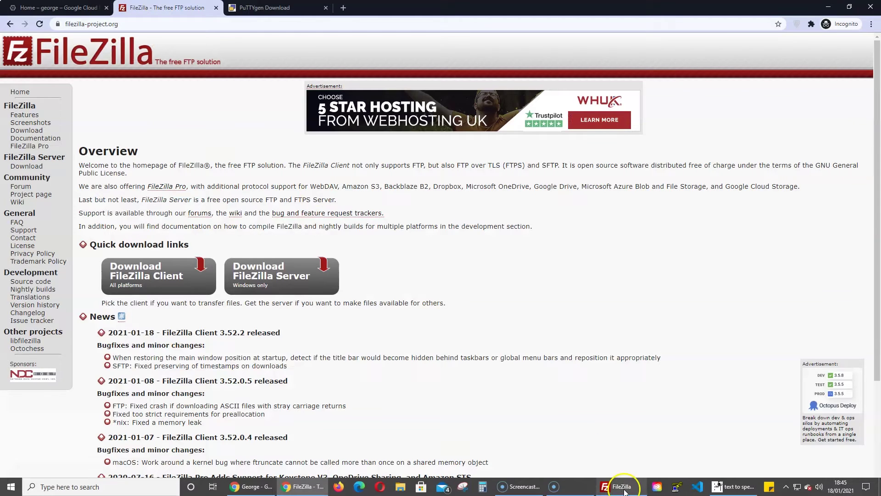
{"action": "left_click", "coordinate": [617, 487]}
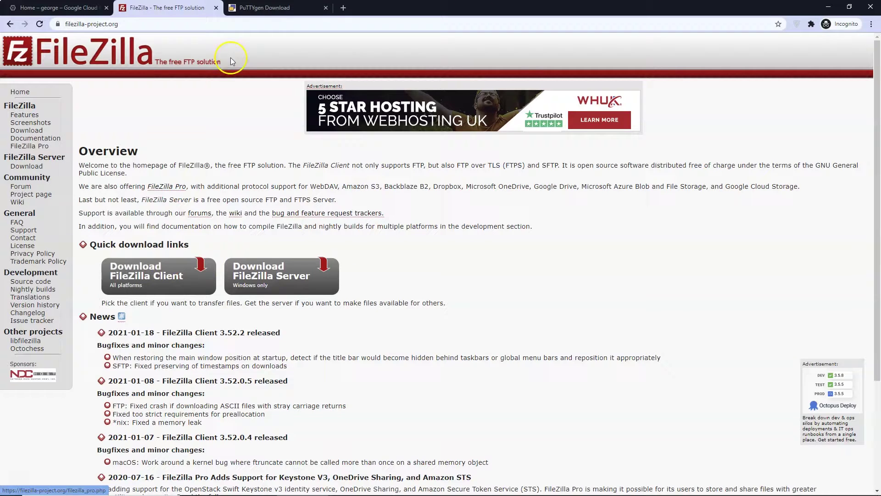
{"action": "left_click", "coordinate": [264, 8]}
{"action": "scroll", "coordinate": [473, 316], "scroll_direction": "down", "scroll_amount": 5}
{"action": "scroll", "coordinate": [473, 317], "scroll_direction": "down", "scroll_amount": 10}
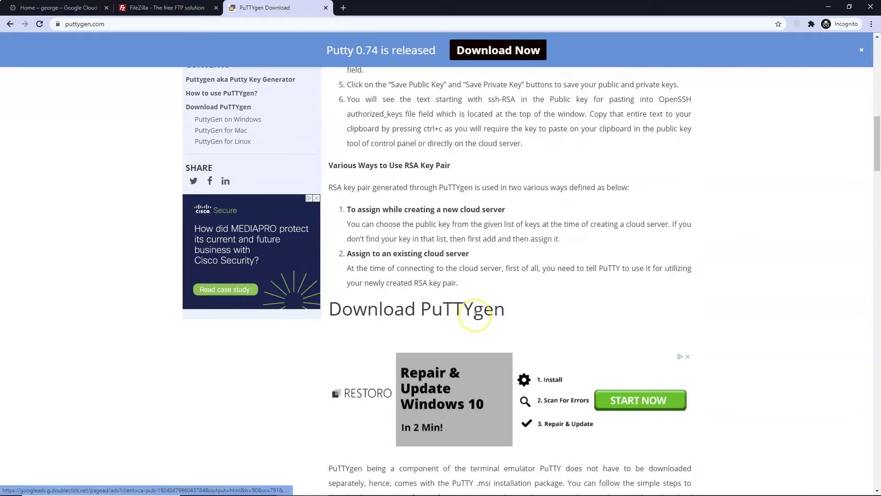
{"action": "scroll", "coordinate": [474, 317], "scroll_direction": "down", "scroll_amount": 5}
{"action": "scroll", "coordinate": [468, 275], "scroll_direction": "down", "scroll_amount": 3}
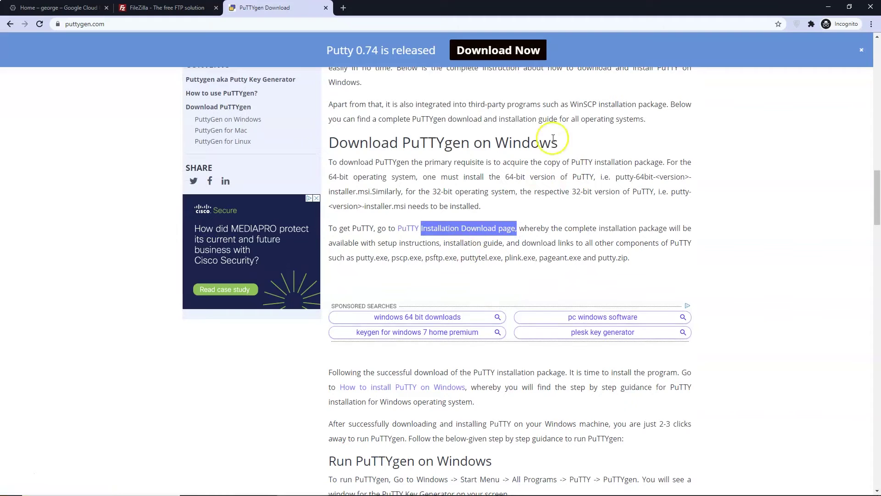
{"action": "scroll", "coordinate": [567, 149], "scroll_direction": "down", "scroll_amount": 3}
{"action": "scroll", "coordinate": [551, 275], "scroll_direction": "down", "scroll_amount": 4}
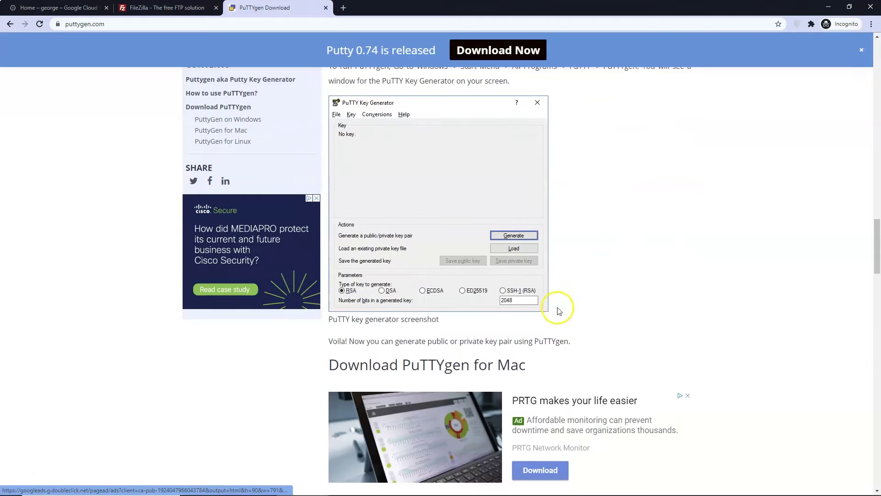
{"action": "left_click_drag", "start_coordinate": [528, 368], "coordinate": [487, 366]}
{"action": "scroll", "coordinate": [555, 275], "scroll_direction": "up", "scroll_amount": 6}
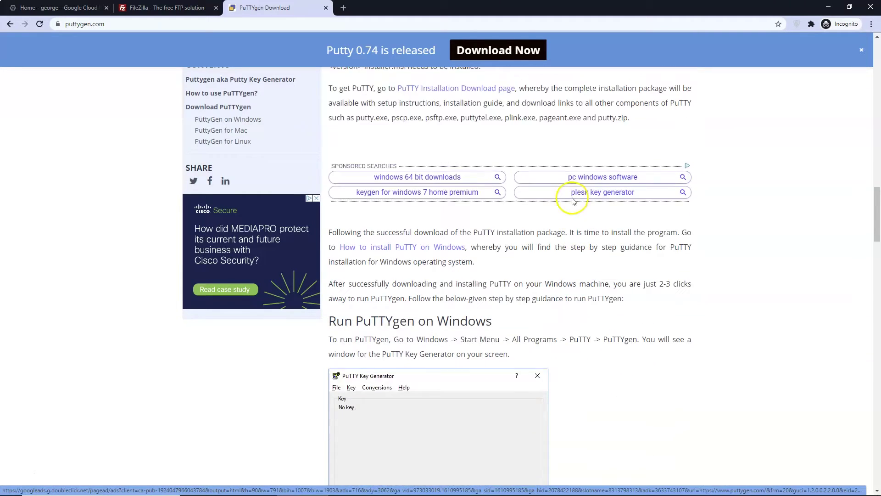
{"action": "scroll", "coordinate": [555, 207], "scroll_direction": "up", "scroll_amount": 3}
{"action": "left_click_drag", "start_coordinate": [559, 190], "coordinate": [504, 190]}
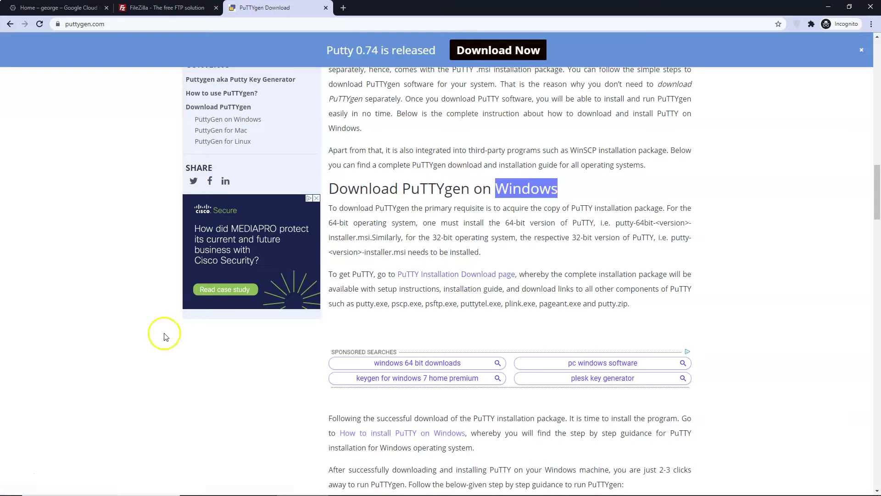
Generate a new 2048-bit RSA key pair in PuTTYgen and enter its passphrase
{"action": "left_click", "coordinate": [19, 472]}
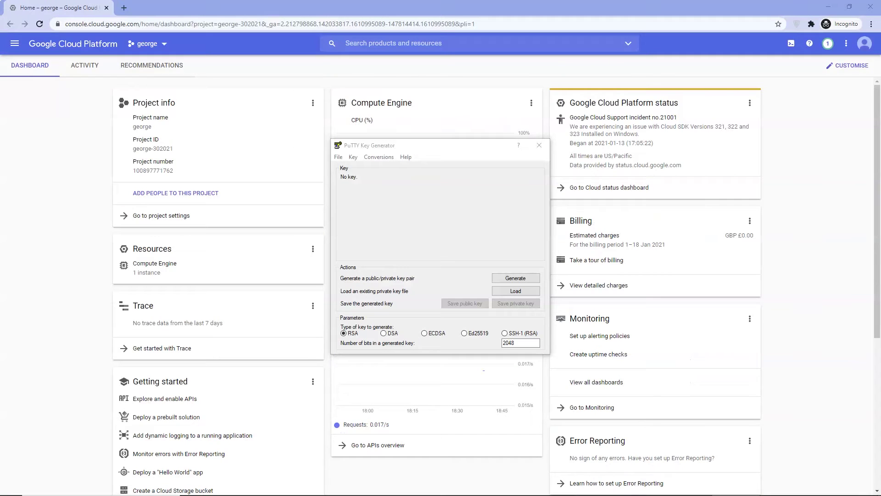
{"action": "left_click", "coordinate": [416, 146]}
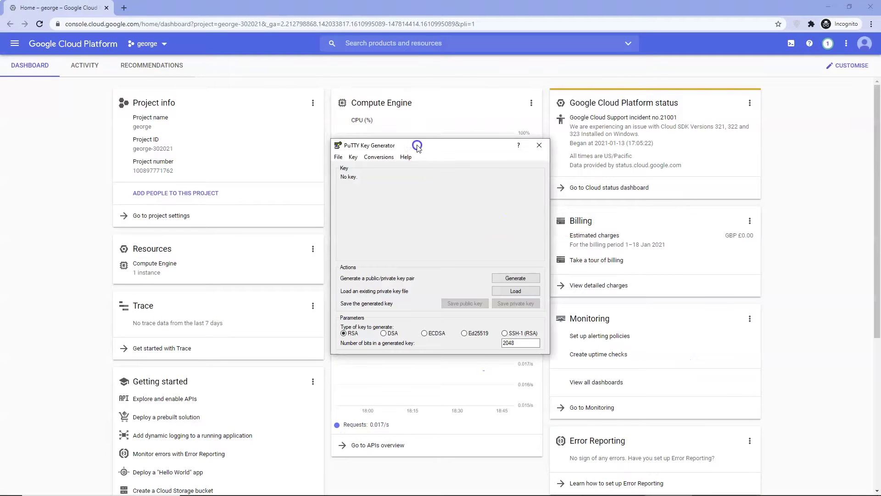
{"action": "left_click", "coordinate": [515, 278]}
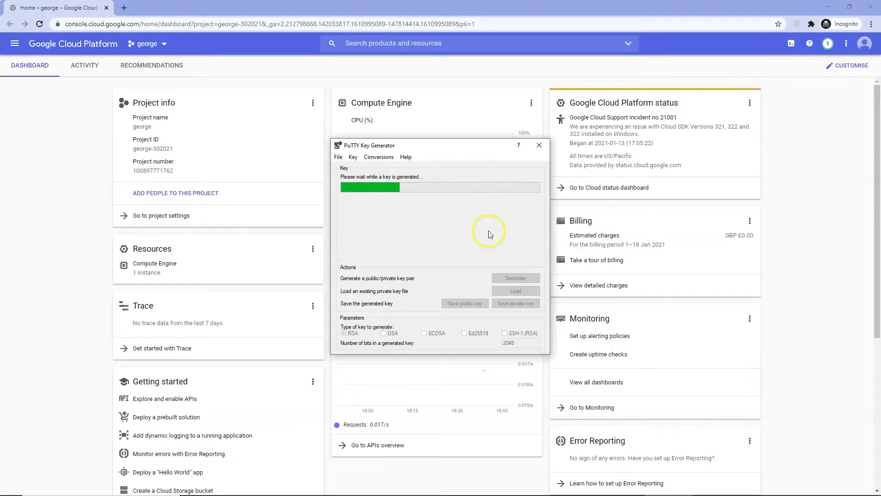
{"action": "left_click", "coordinate": [416, 242]}
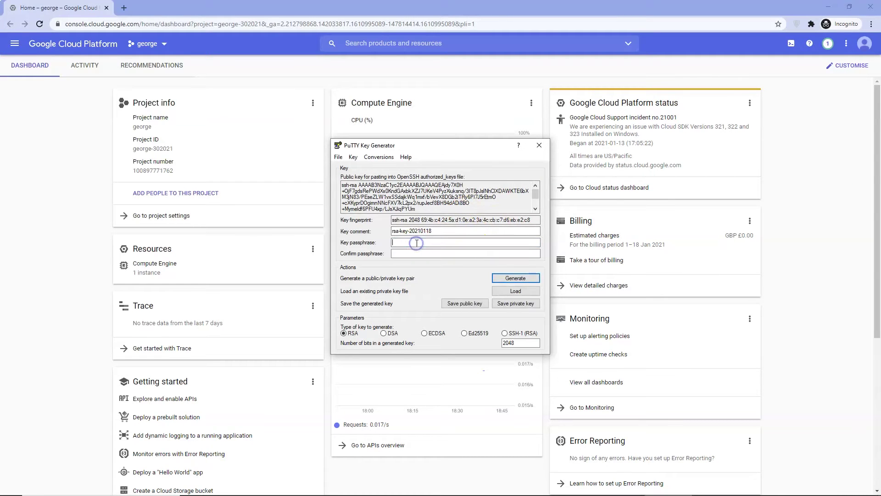
{"action": "key", "text": "Tab"}
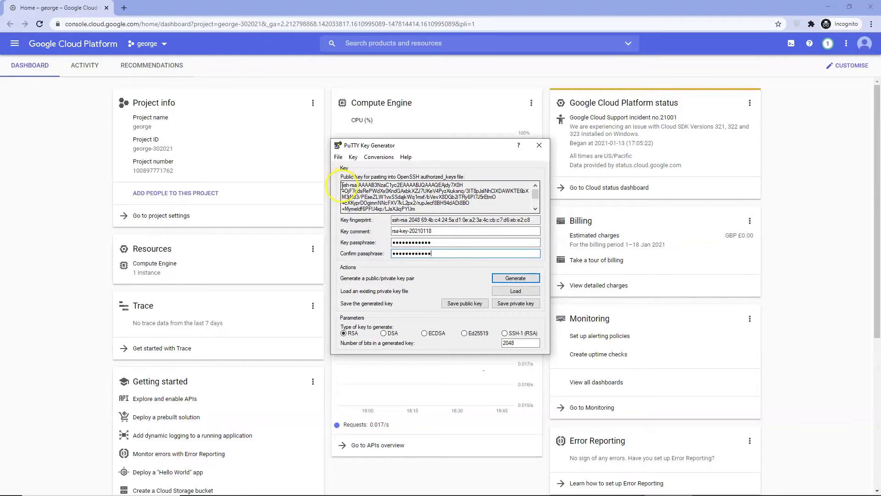
Copy the generated public key text and save the private key file
{"action": "left_click_drag", "start_coordinate": [341, 184], "coordinate": [440, 219]}
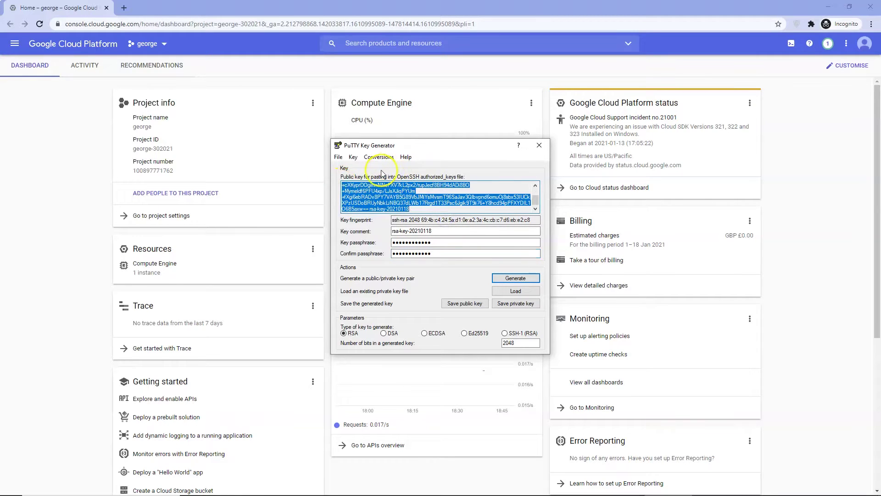
{"action": "right_click", "coordinate": [372, 195]}
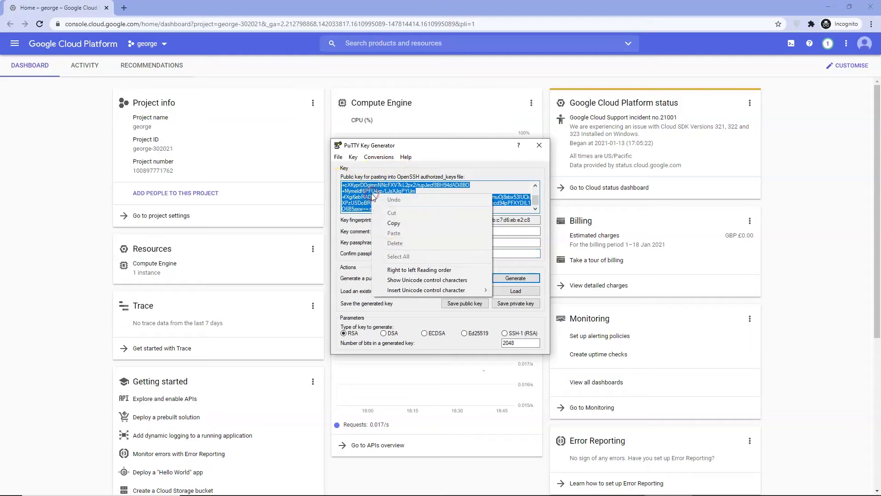
{"action": "left_click", "coordinate": [394, 224]}
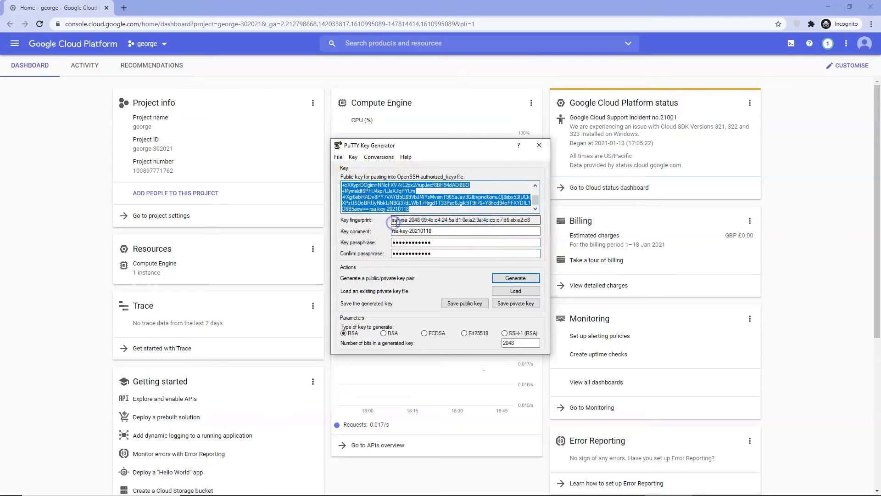
{"action": "left_click", "coordinate": [509, 305]}
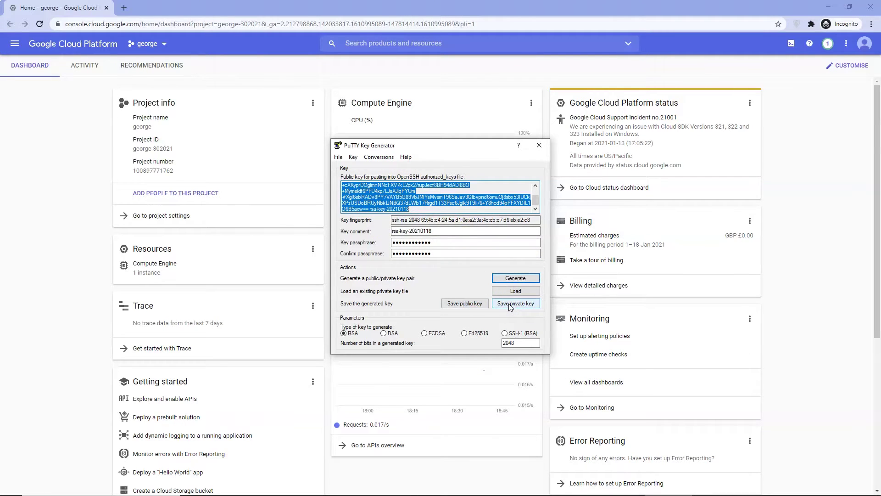
{"action": "left_click", "coordinate": [692, 395]}
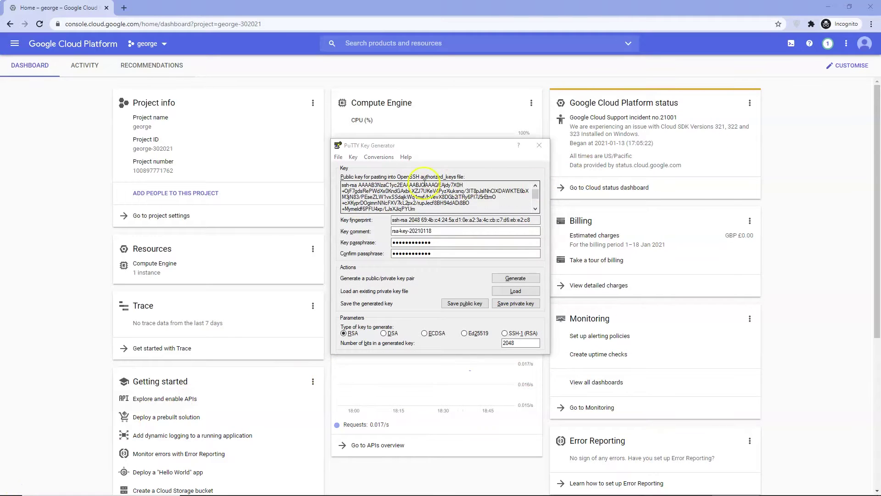
Recopy the public key, then show the SSH Keys tab under Compute Engine > Metadata
{"action": "left_click_drag", "start_coordinate": [341, 185], "coordinate": [462, 215]}
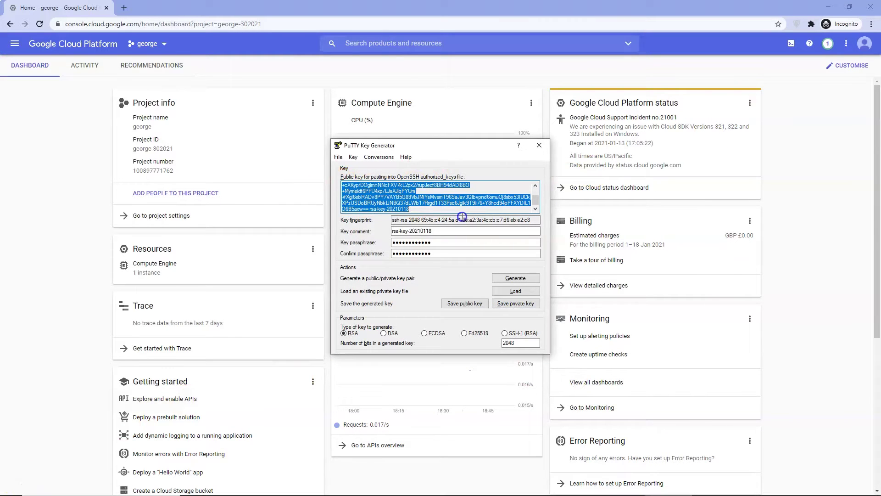
{"action": "right_click", "coordinate": [400, 196]}
{"action": "left_click", "coordinate": [420, 224]}
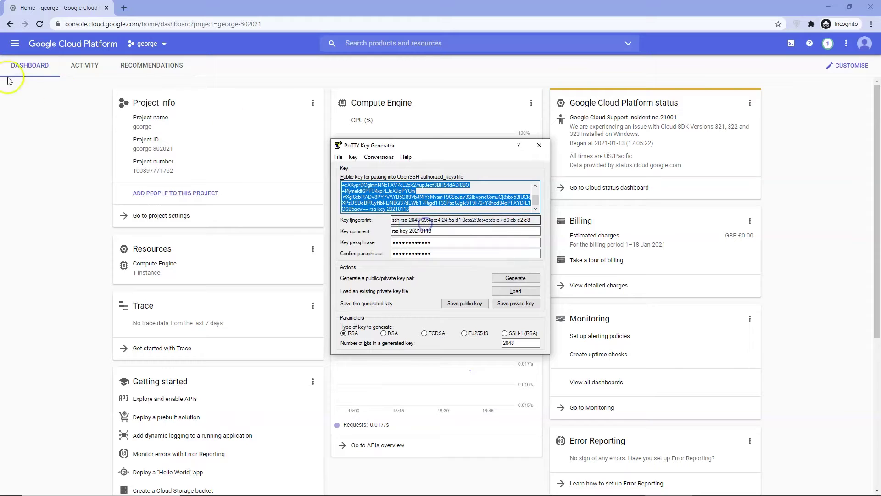
{"action": "left_click", "coordinate": [14, 46]}
{"action": "mouse_move", "coordinate": [54, 89]}
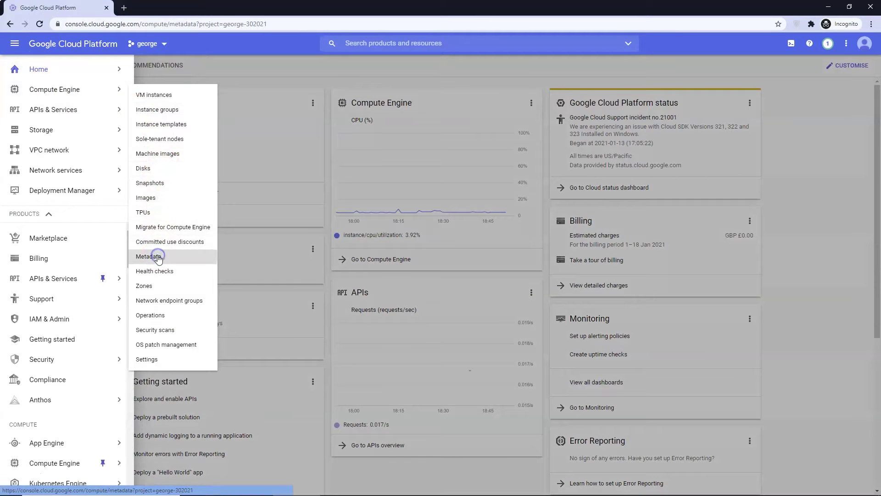
{"action": "left_click", "coordinate": [149, 256]}
{"action": "left_click", "coordinate": [86, 92]}
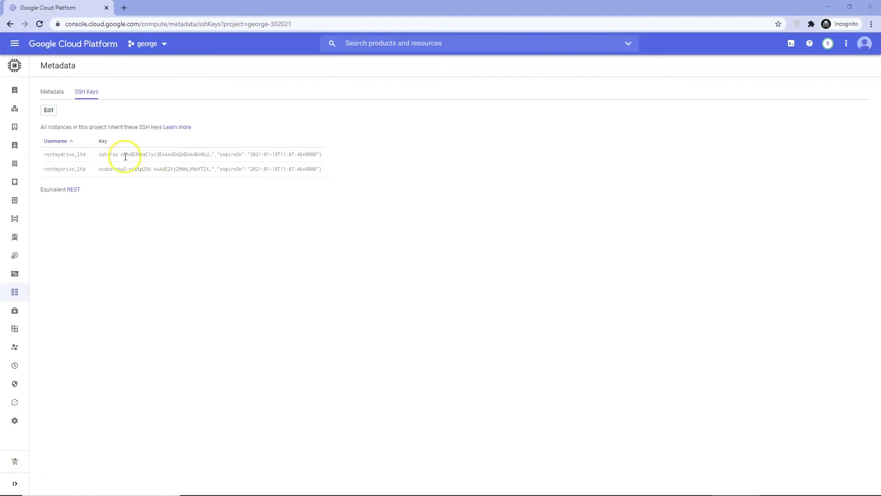
Paste the public key as a new SSH key item, copy username rsa-key-20210118, and save
{"action": "left_click", "coordinate": [49, 109]}
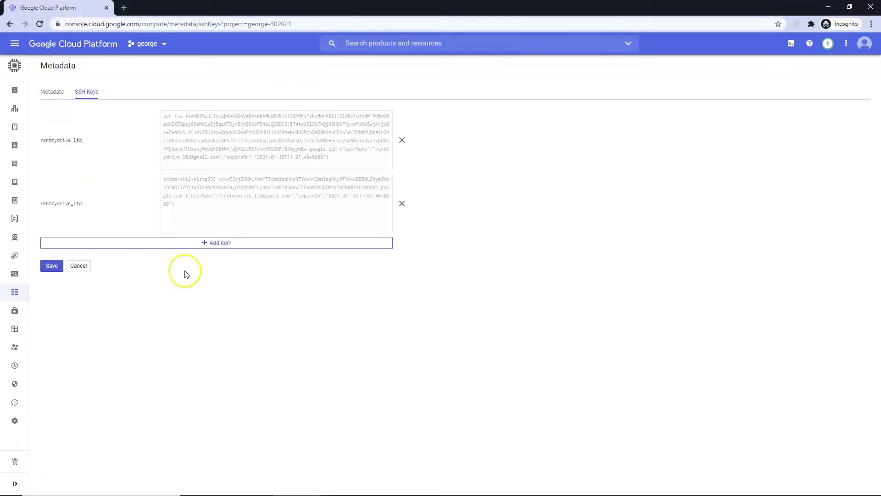
{"action": "left_click", "coordinate": [216, 243]}
{"action": "left_click", "coordinate": [215, 256]}
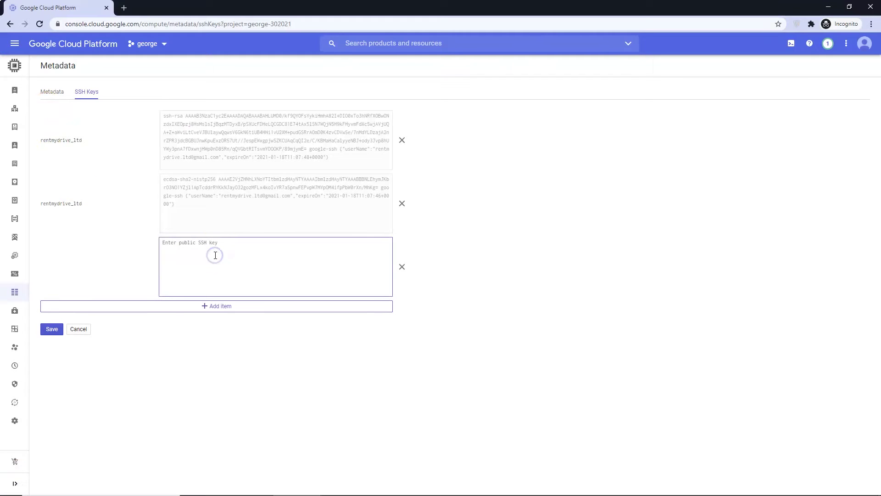
{"action": "key", "text": "ctrl+v"}
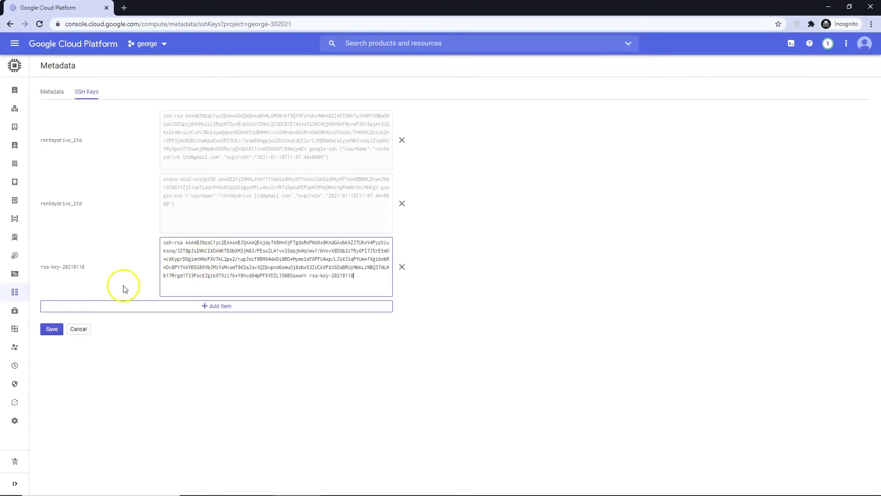
{"action": "mouse_move", "coordinate": [86, 266]}
{"action": "left_mouse_down"}
{"action": "mouse_move", "coordinate": [33, 271]}
{"action": "mouse_move", "coordinate": [44, 267]}
{"action": "left_mouse_up"}
{"action": "right_click", "coordinate": [60, 267]}
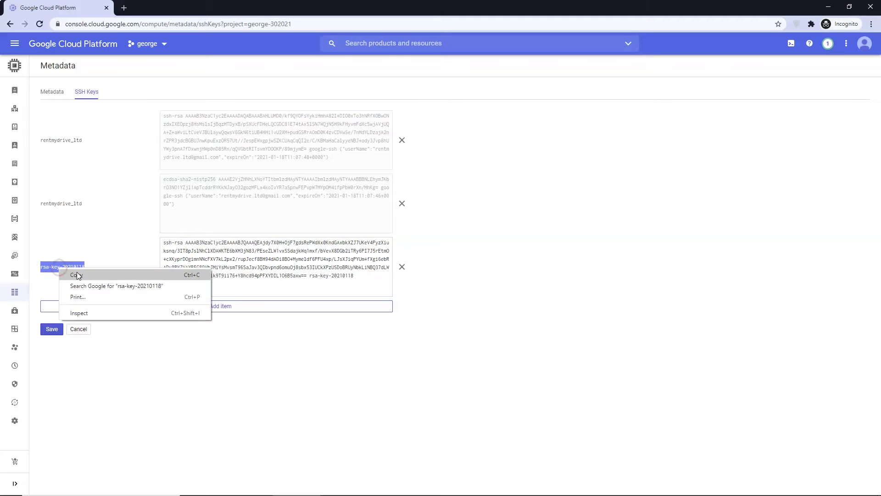
{"action": "left_click", "coordinate": [82, 287]}
{"action": "left_click", "coordinate": [52, 330]}
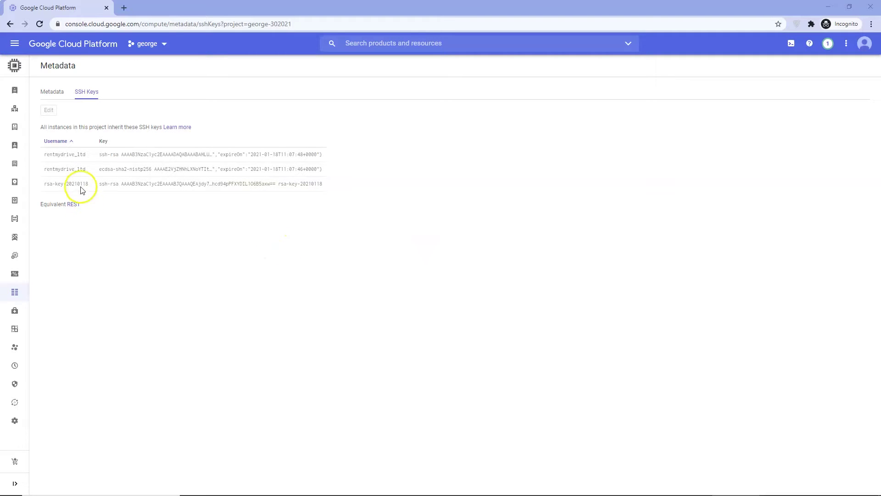
Copy the rsa-key-20210118 username from the SSH Keys list and bring FileZilla forward
{"action": "left_click_drag", "start_coordinate": [90, 184], "coordinate": [45, 184]}
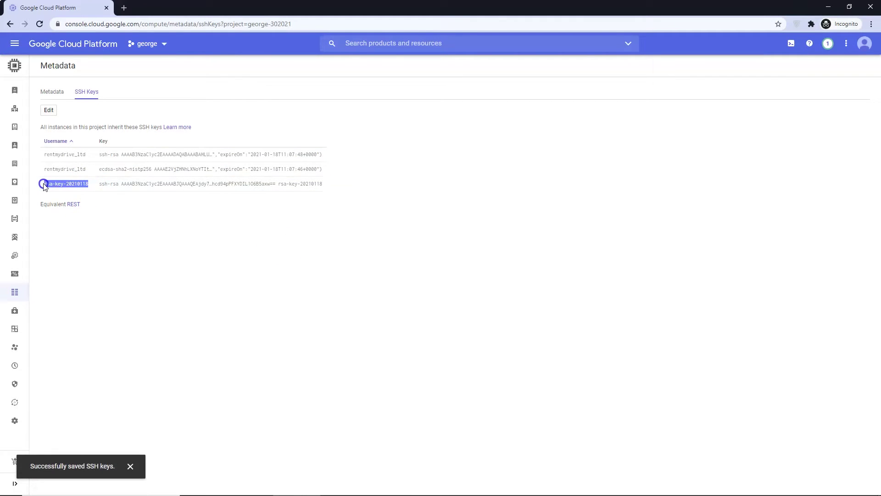
{"action": "right_click", "coordinate": [54, 183]}
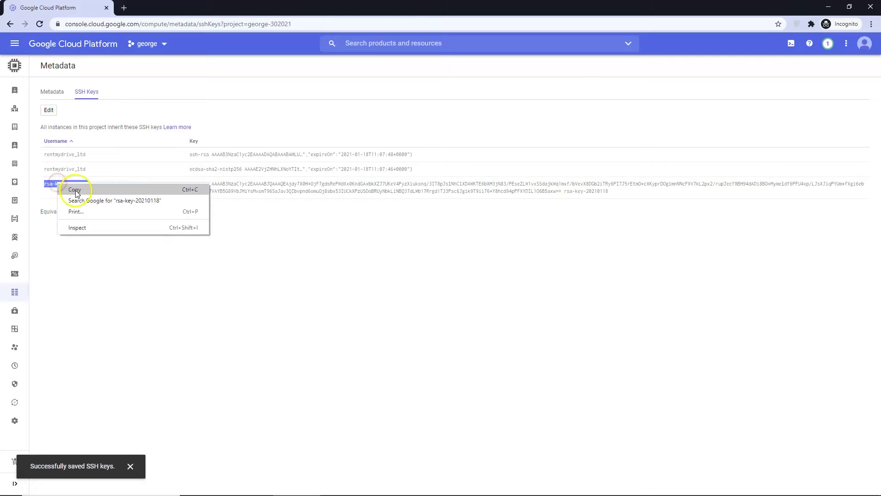
{"action": "left_click", "coordinate": [72, 192]}
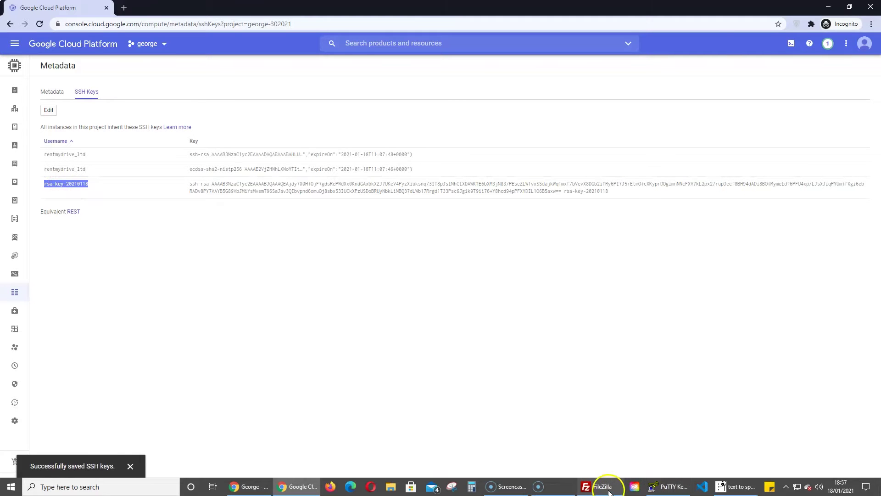
{"action": "left_click", "coordinate": [597, 486]}
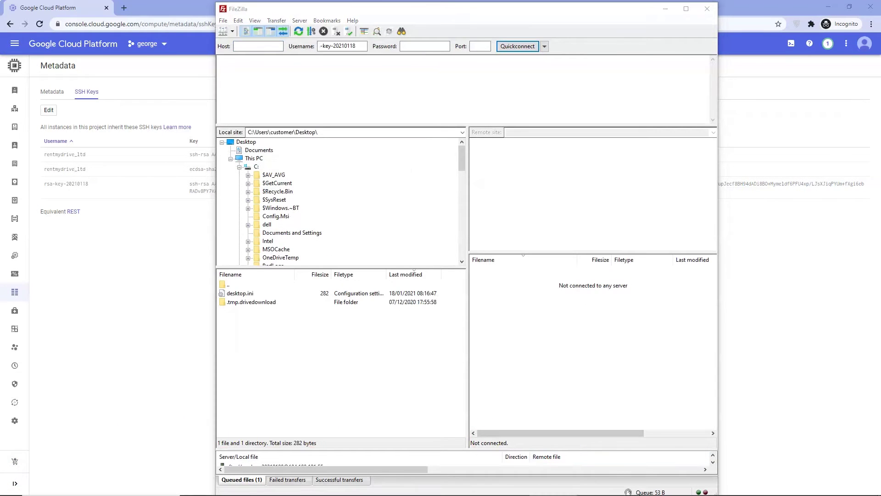
Copy the VM's static IP 35.226.38.99 from VPC network's External IP addresses page
{"action": "left_click", "coordinate": [15, 44]}
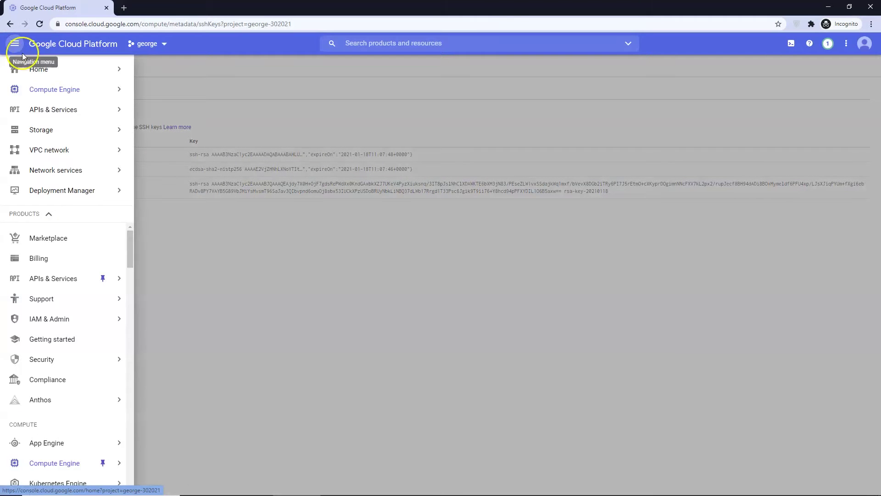
{"action": "left_click", "coordinate": [158, 170]}
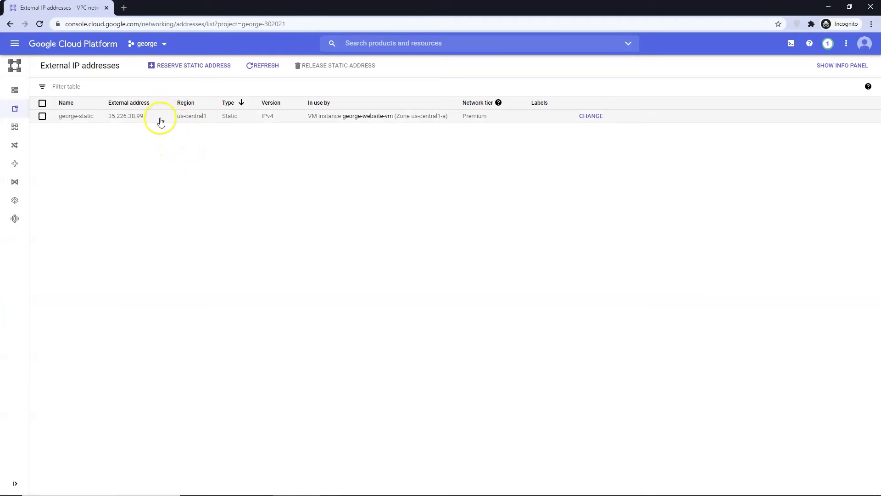
{"action": "right_click", "coordinate": [113, 115]}
{"action": "left_click", "coordinate": [121, 121]}
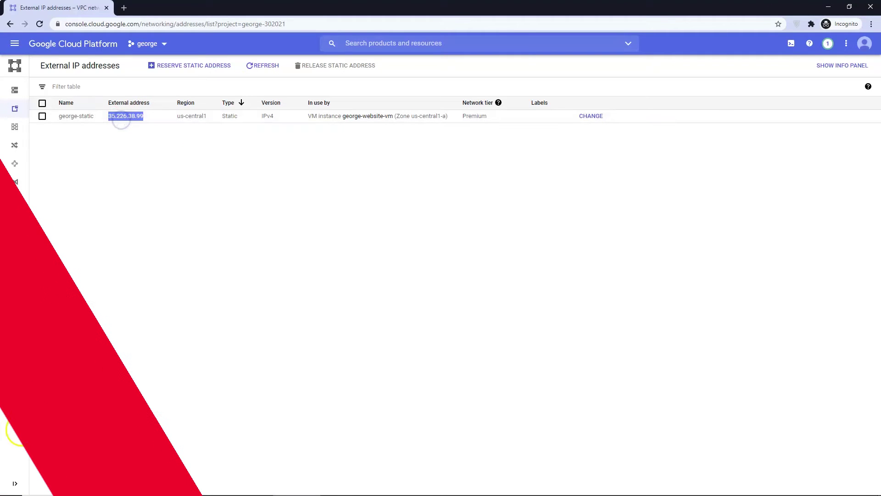
Paste the IP after sftp:// in FileZilla's Host field, making it sftp://35.226.38.99
{"action": "left_click", "coordinate": [19, 478]}
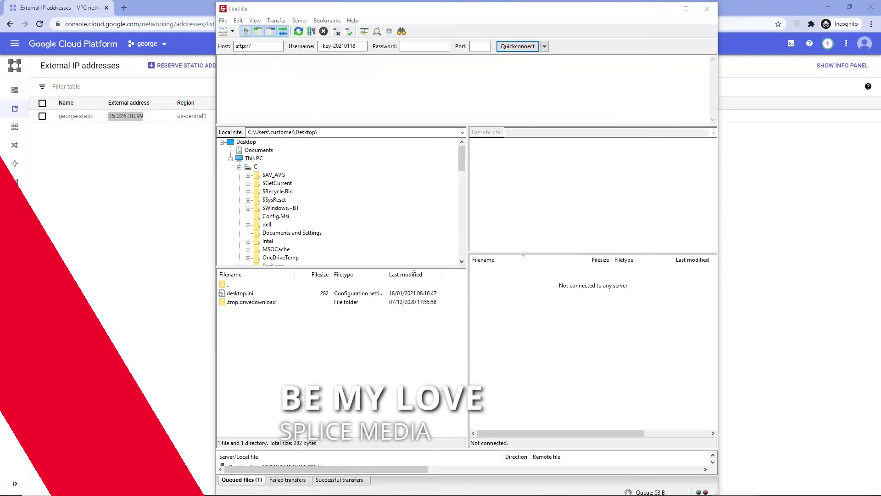
{"action": "double_click", "coordinate": [233, 47]}
{"action": "left_click", "coordinate": [258, 46]}
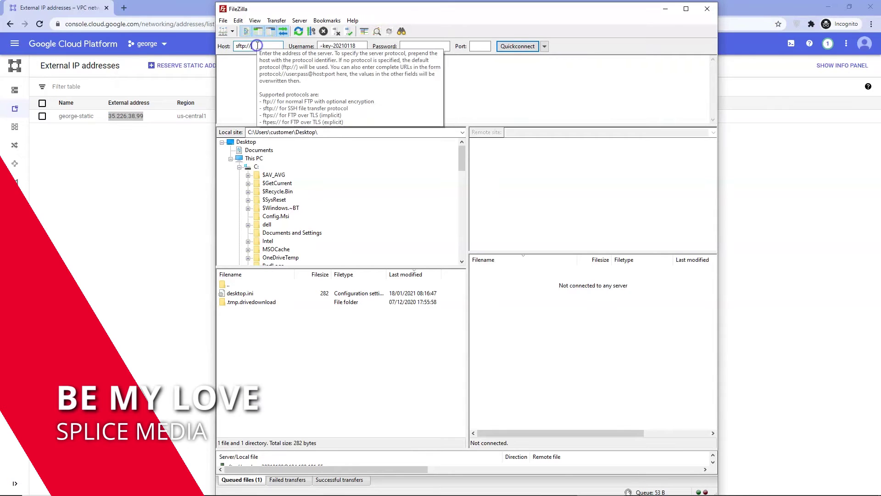
{"action": "key", "text": "ctrl+v"}
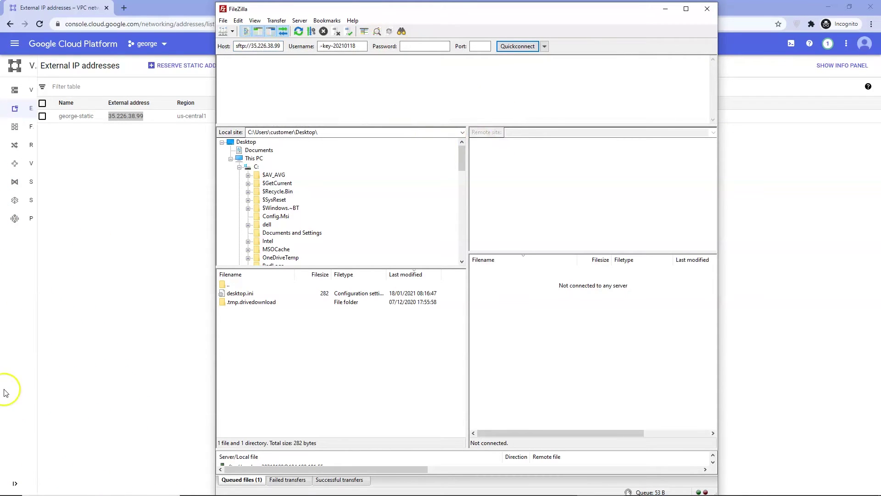
Add the george-key private key file in FileZilla's Settings > SFTP and close Settings
{"action": "left_click", "coordinate": [8, 475]}
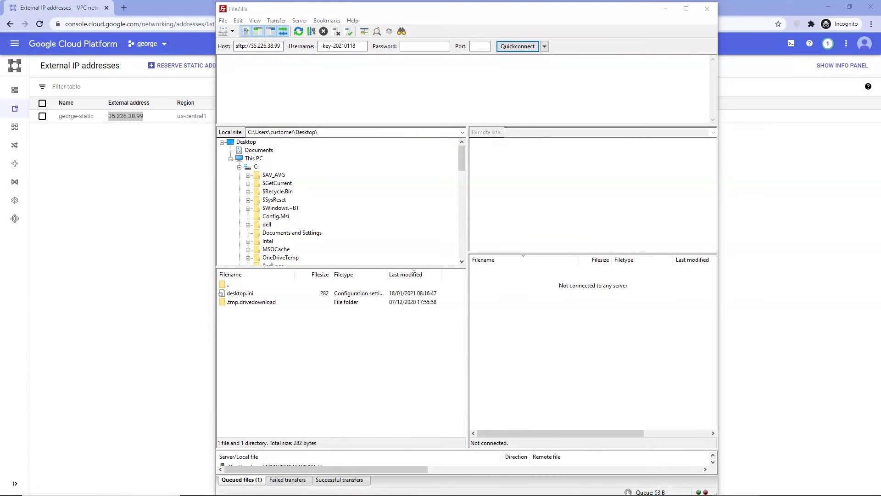
{"action": "left_click", "coordinate": [242, 16]}
{"action": "left_click", "coordinate": [238, 20]}
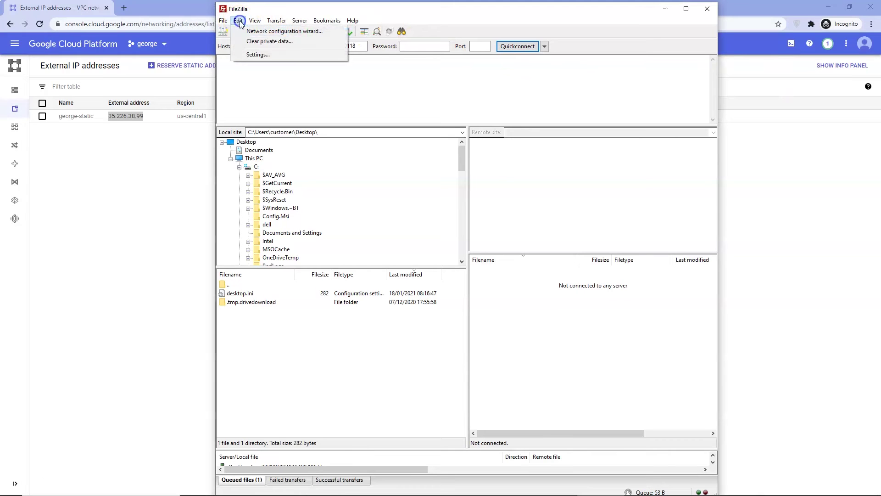
{"action": "left_click", "coordinate": [248, 31]}
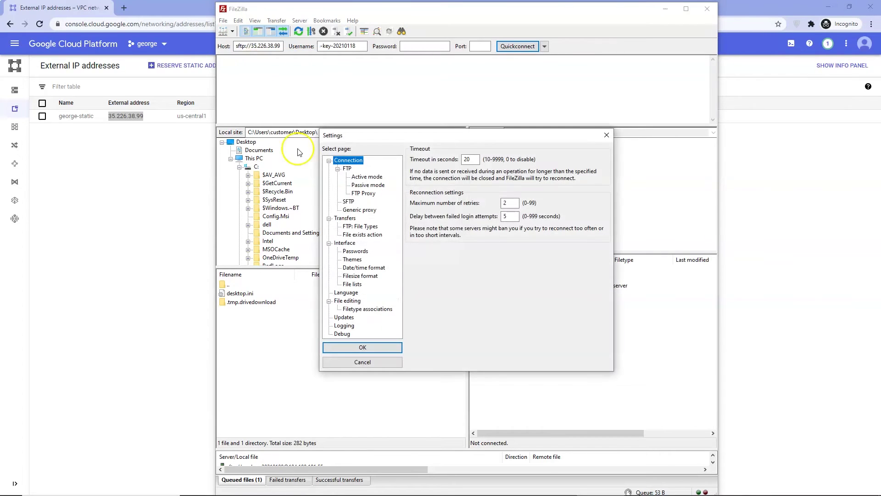
{"action": "left_click", "coordinate": [348, 202]}
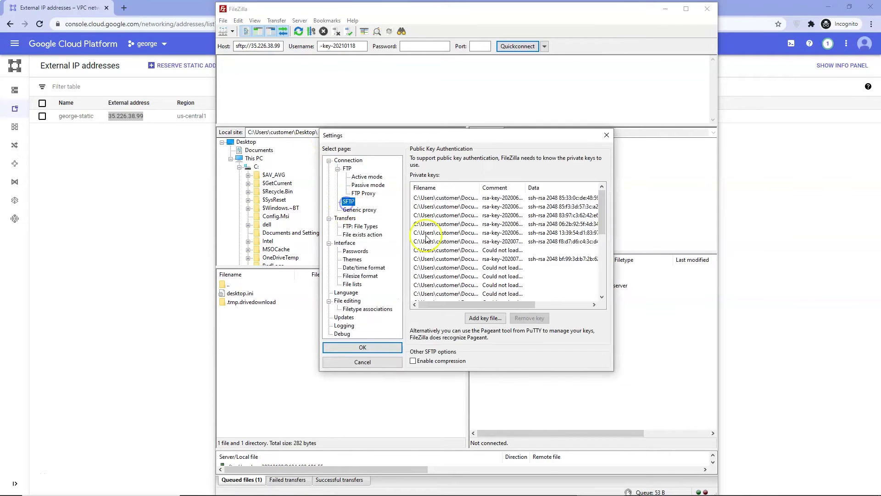
{"action": "left_click", "coordinate": [482, 318]}
{"action": "left_click", "coordinate": [324, 200]}
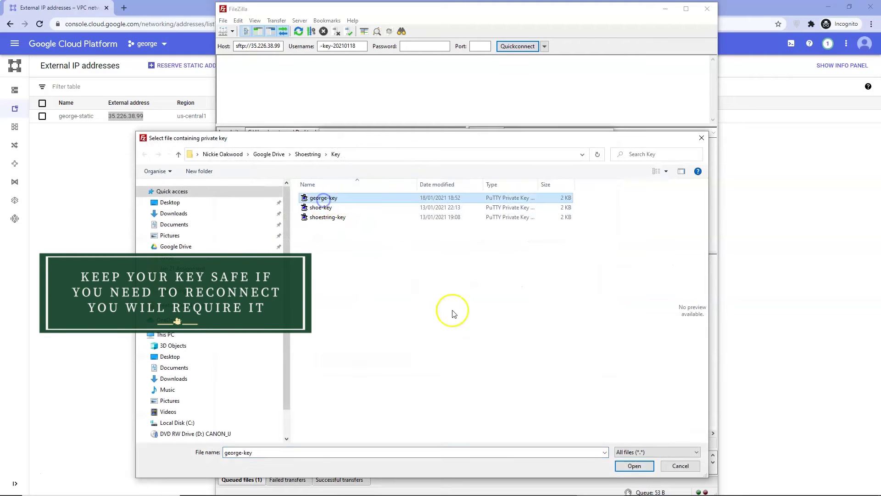
{"action": "left_click", "coordinate": [633, 466]}
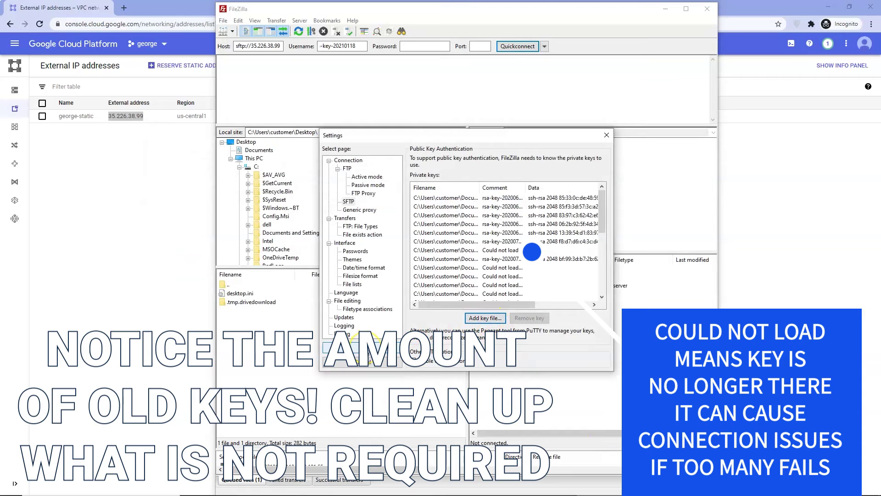
{"action": "key", "text": "Return"}
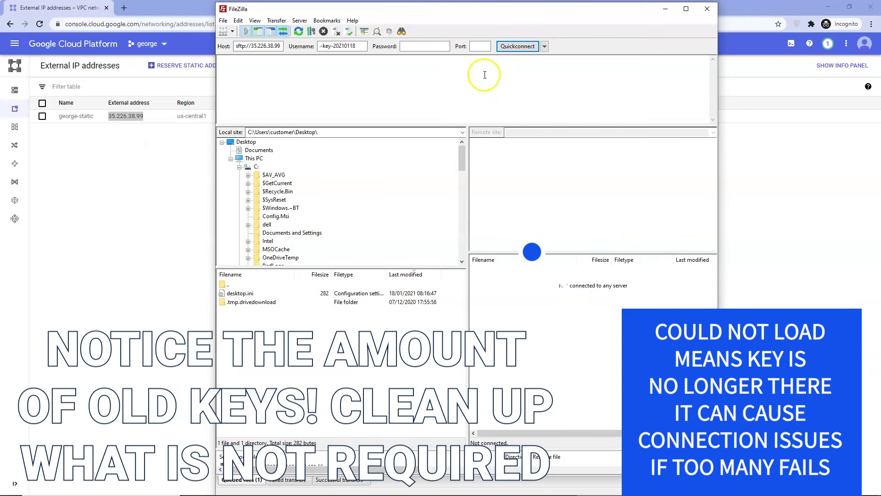
Quickconnect to 35.226.38.99, always trust its host key, and submit the key passphrase
{"action": "left_click", "coordinate": [517, 47]}
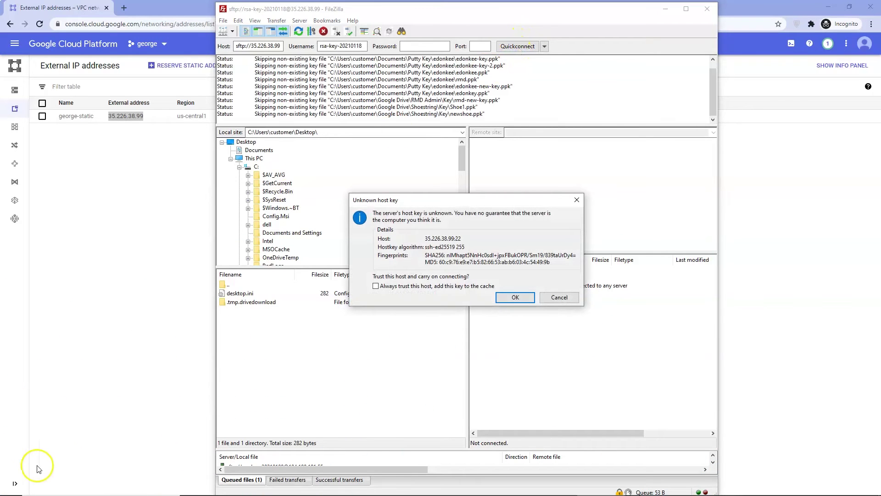
{"action": "left_click", "coordinate": [17, 476]}
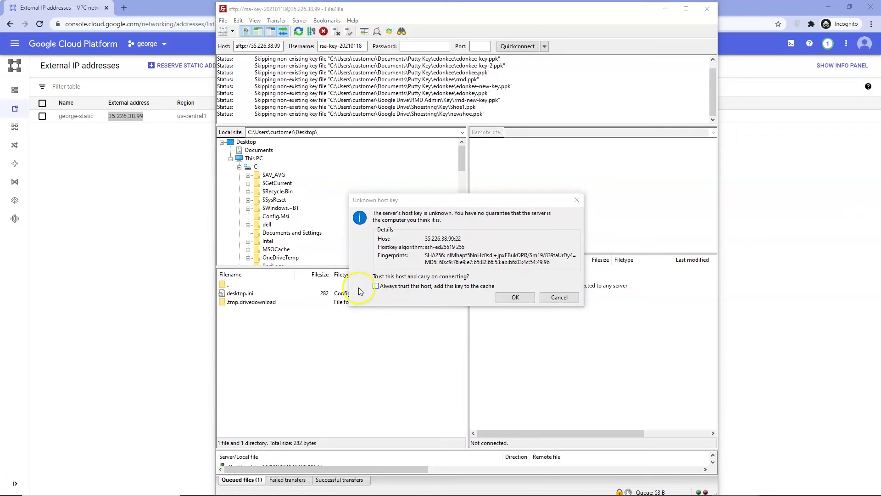
{"action": "left_click", "coordinate": [376, 286]}
{"action": "left_click", "coordinate": [515, 296]}
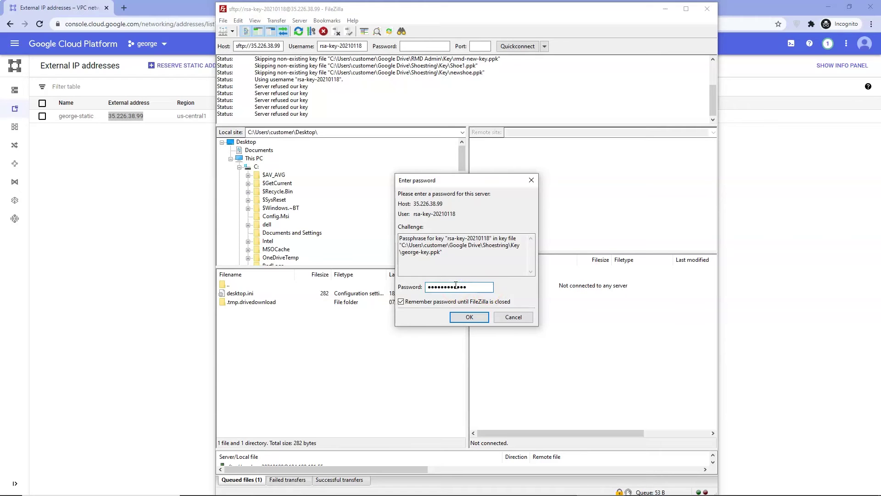
{"action": "left_click", "coordinate": [470, 317]}
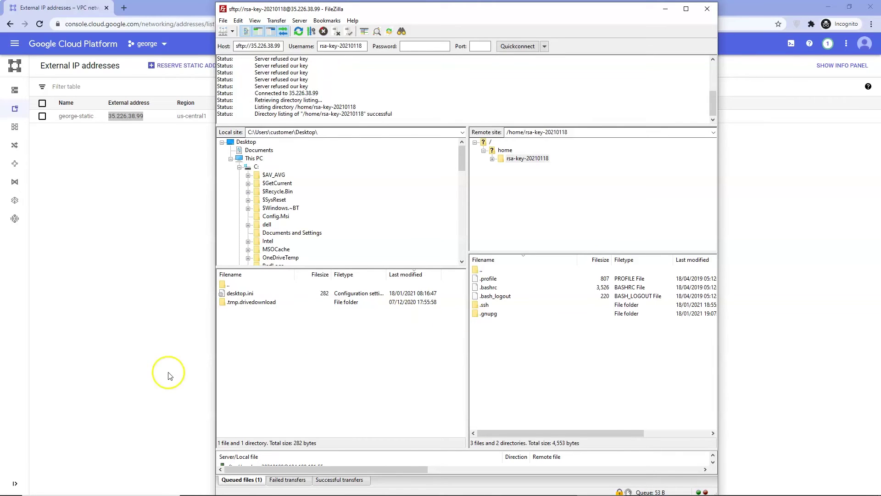
Paste /opt/bitnami/apps/wordpress/htdocs into the Remote site path and go there
{"action": "left_click", "coordinate": [590, 131]}
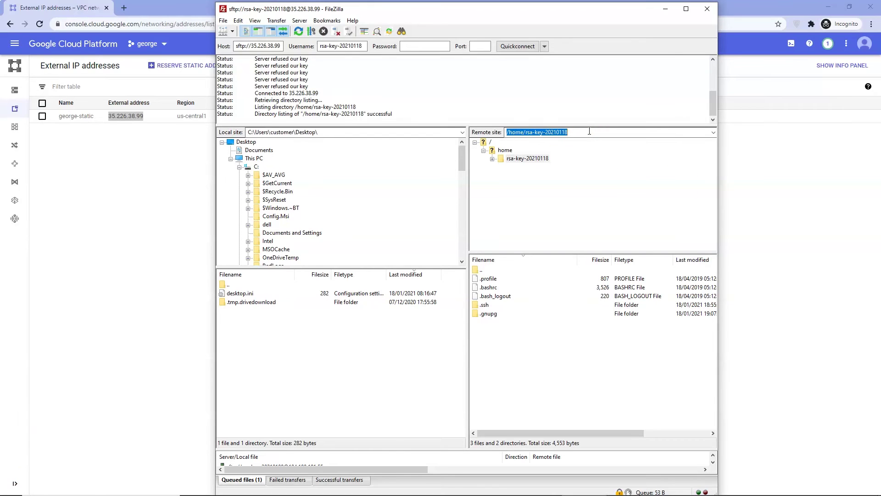
{"action": "key", "text": "ctrl+v"}
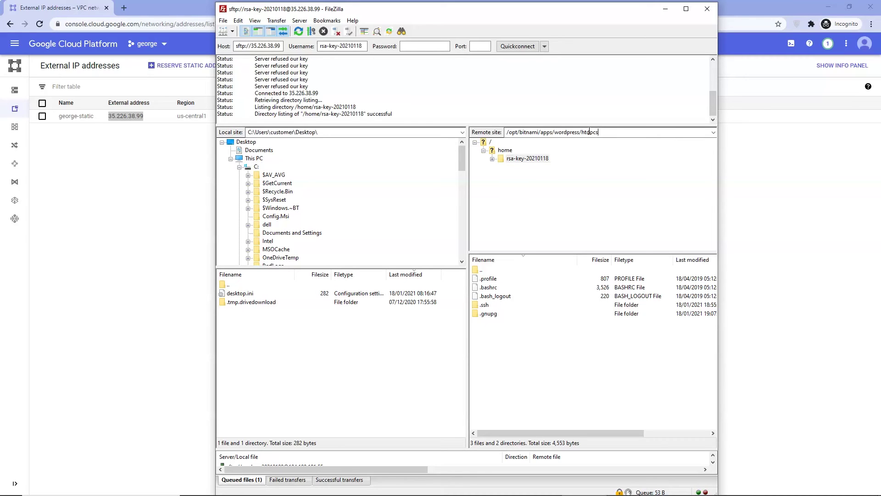
{"action": "key", "text": "Return"}
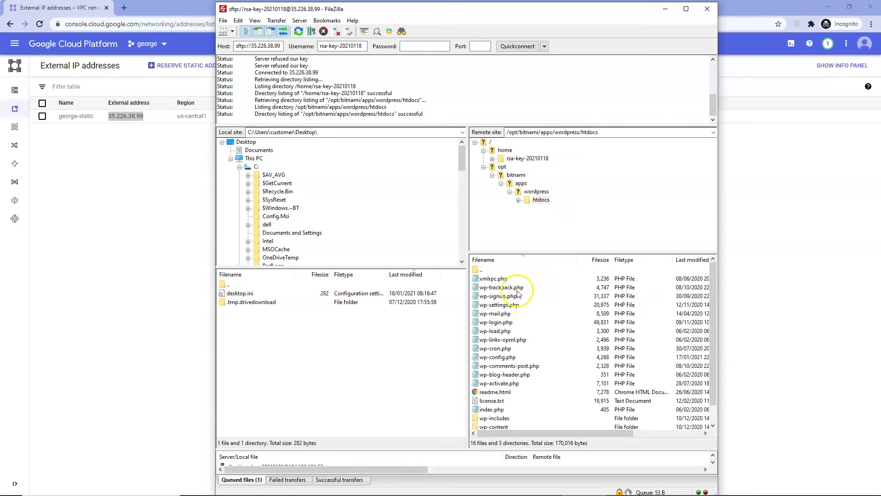
{"action": "scroll", "coordinate": [513, 301], "scroll_direction": "down", "scroll_amount": 1}
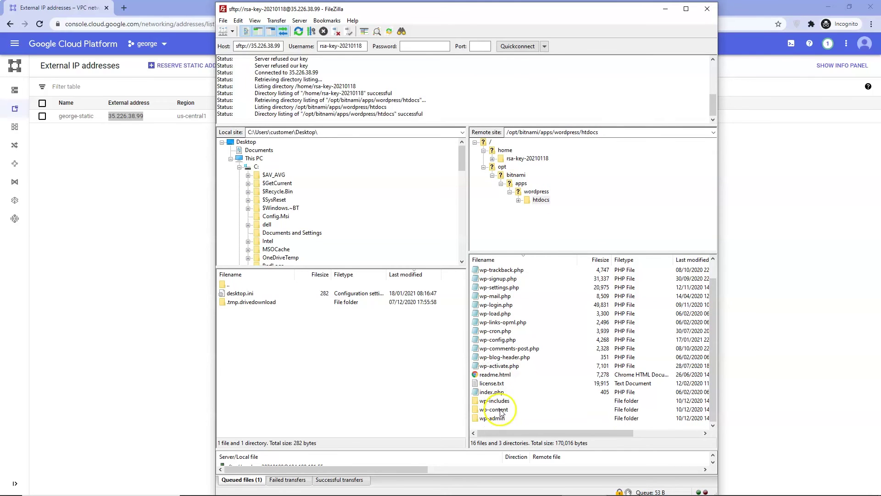
{"action": "scroll", "coordinate": [499, 419], "scroll_direction": "up", "scroll_amount": 1}
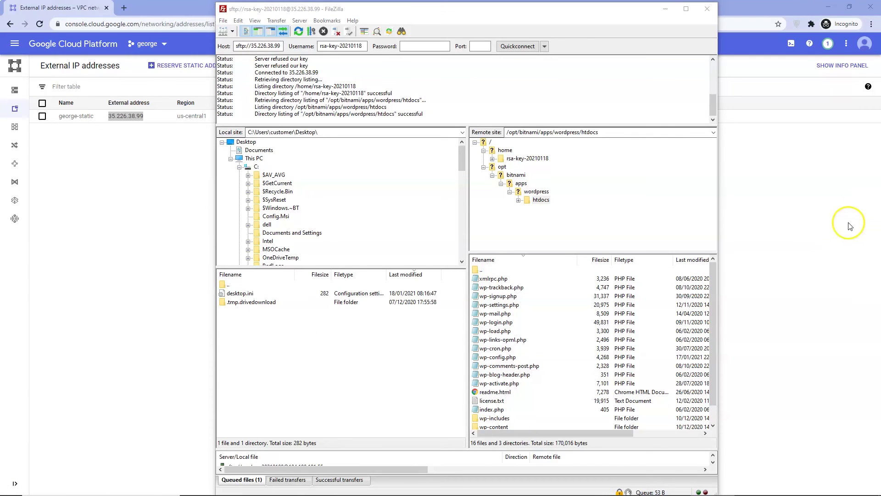
{"action": "left_click", "coordinate": [475, 359]}
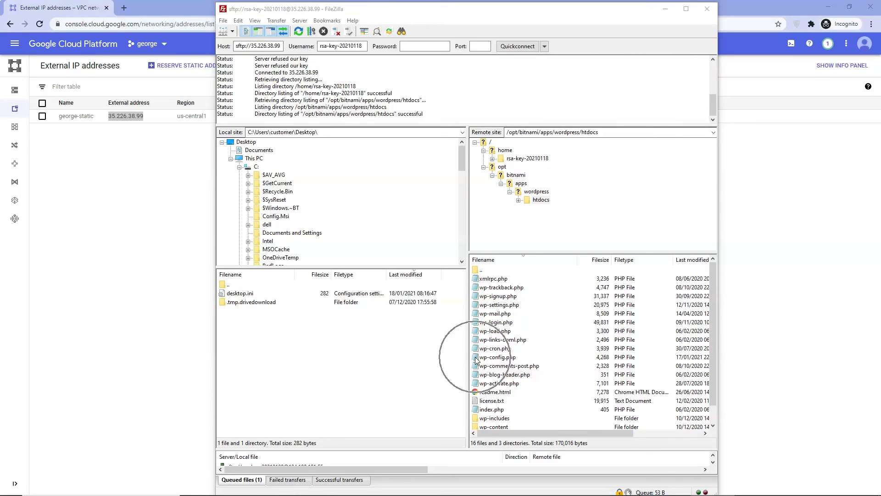